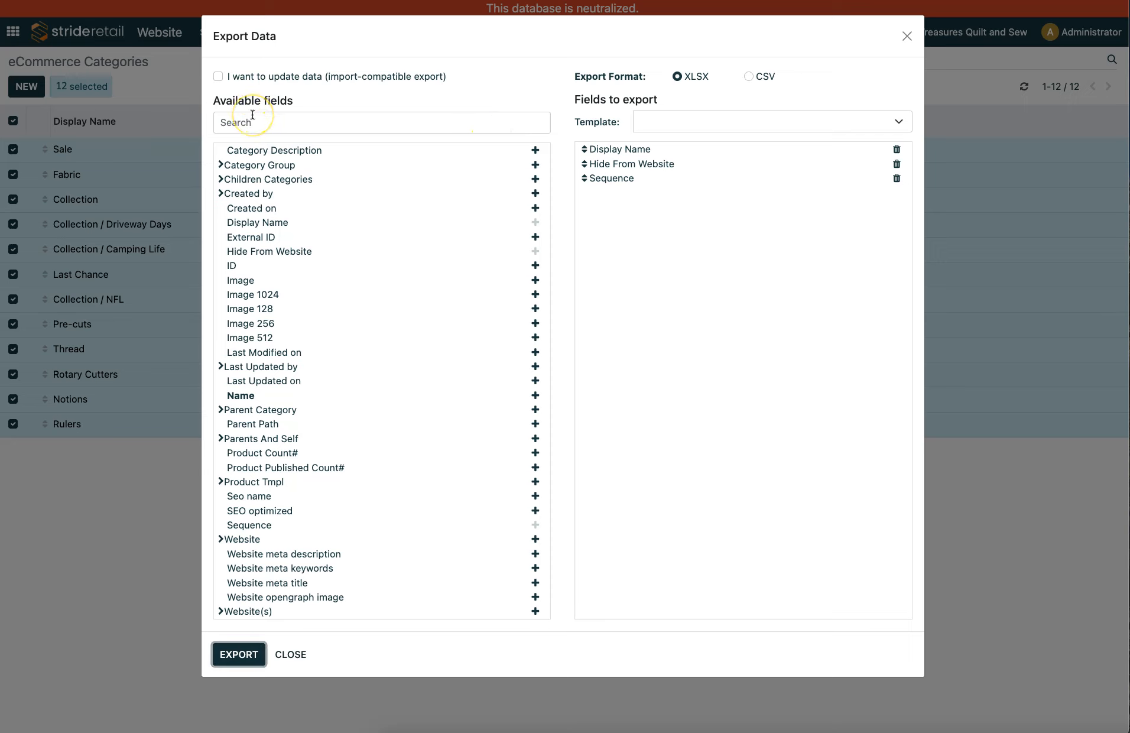
# - Export the selected categories as an import-compatible XLSX file containing only the Name and Sequence fields
pyautogui.click(218, 77)
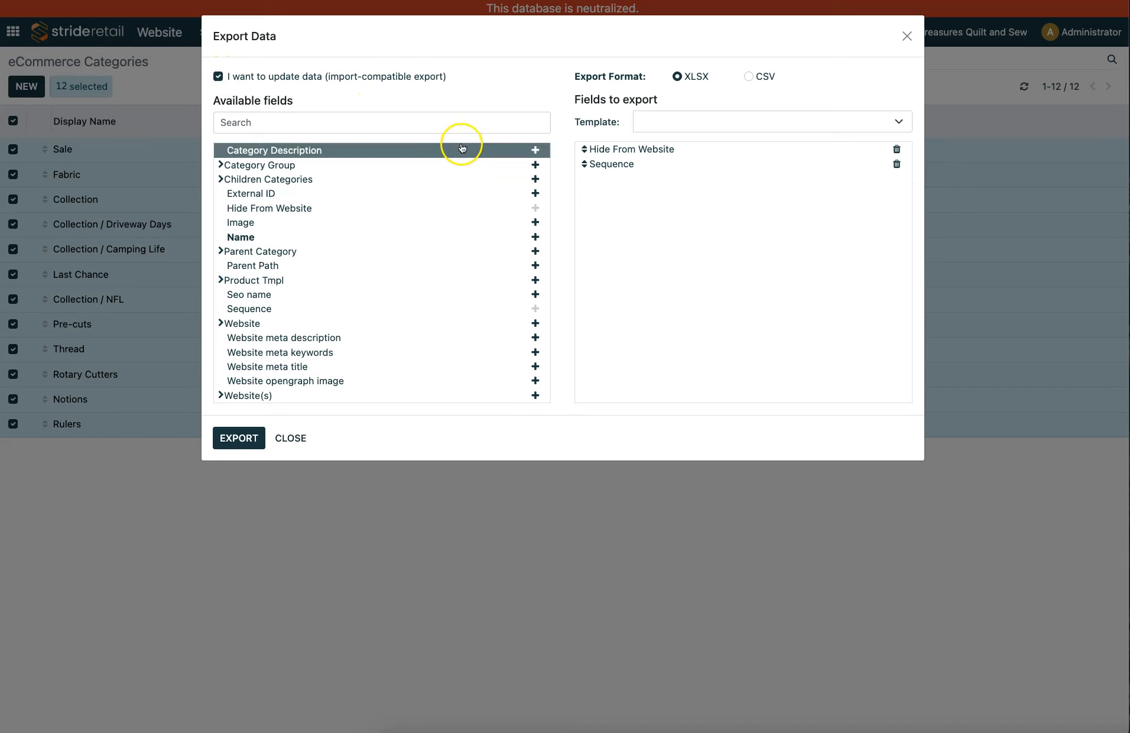
pyautogui.click(896, 149)
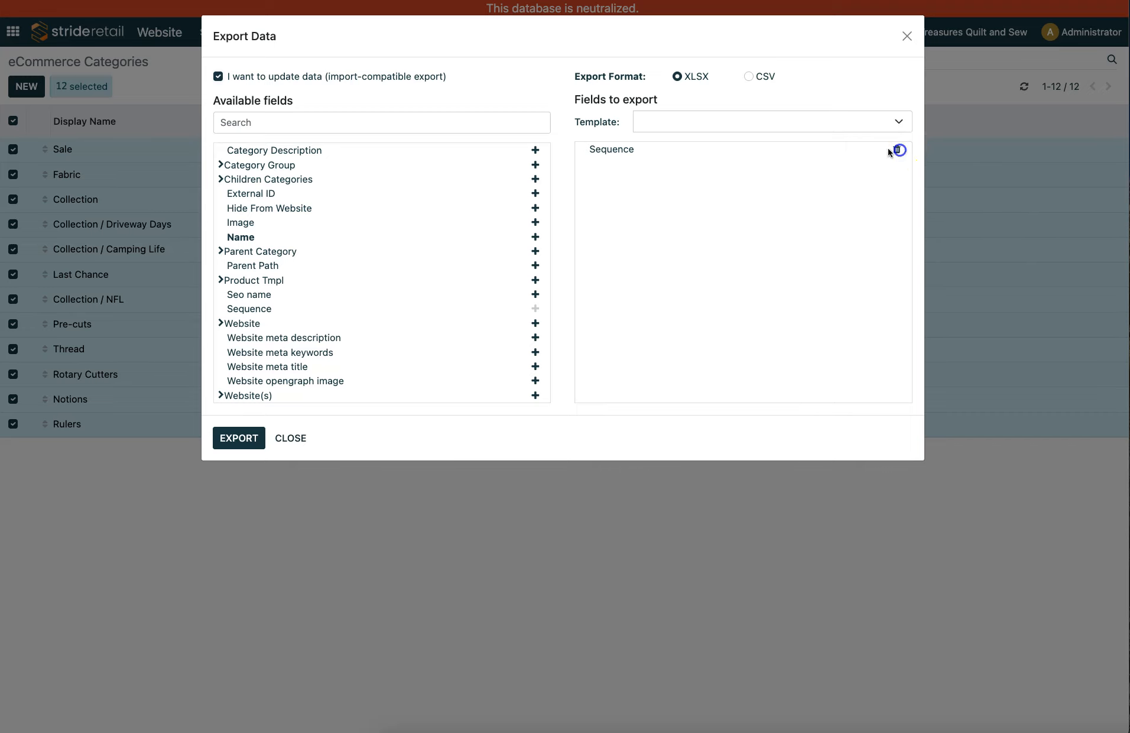
pyautogui.click(535, 237)
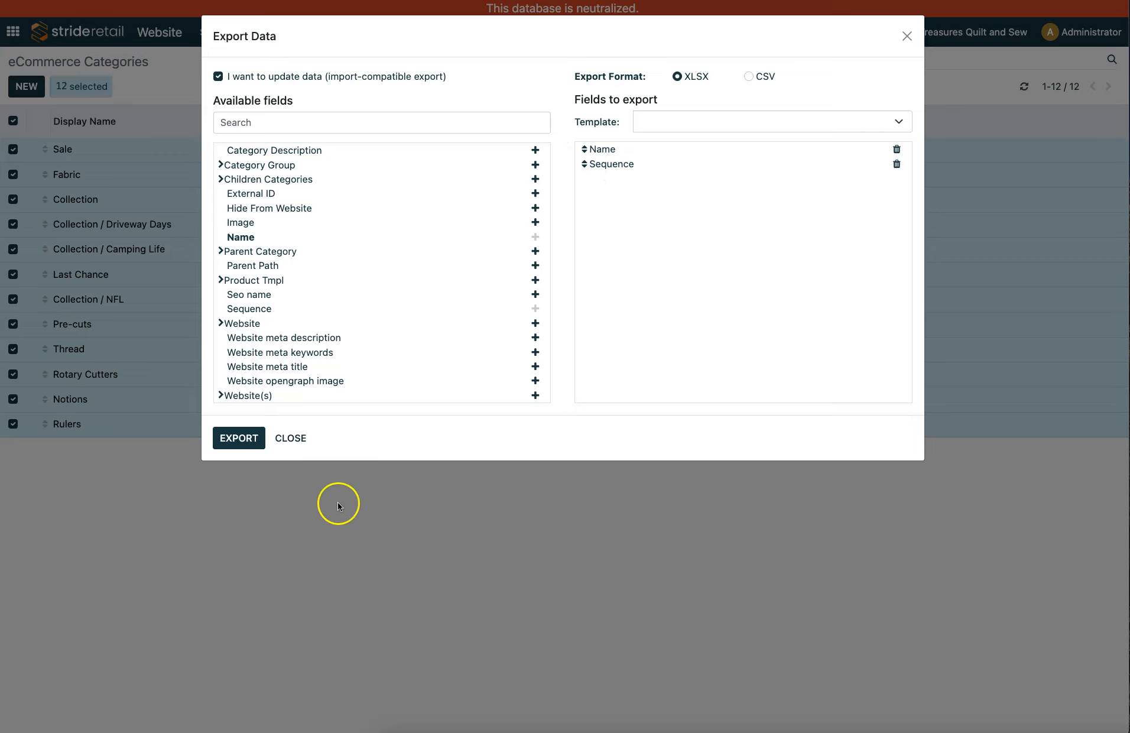
pyautogui.click(234, 444)
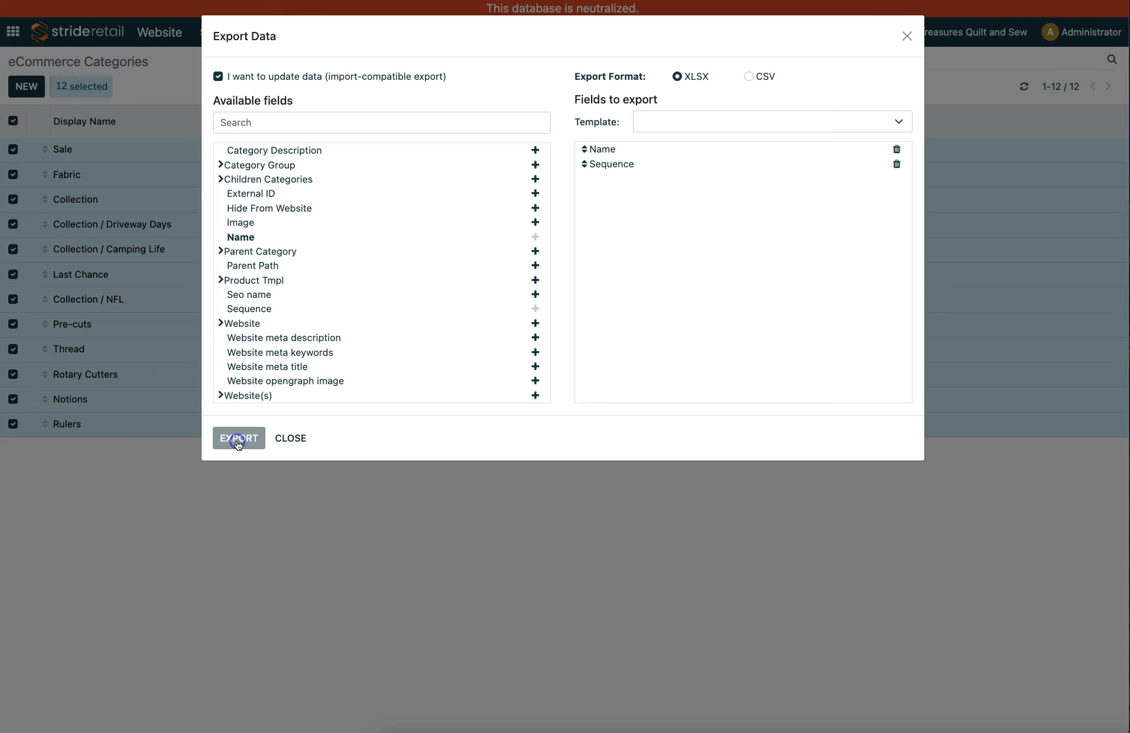
# - Open the exported Website Product Category (16) workbook in Excel and place its window beside the category list
pyautogui.moveTo(883, 18)
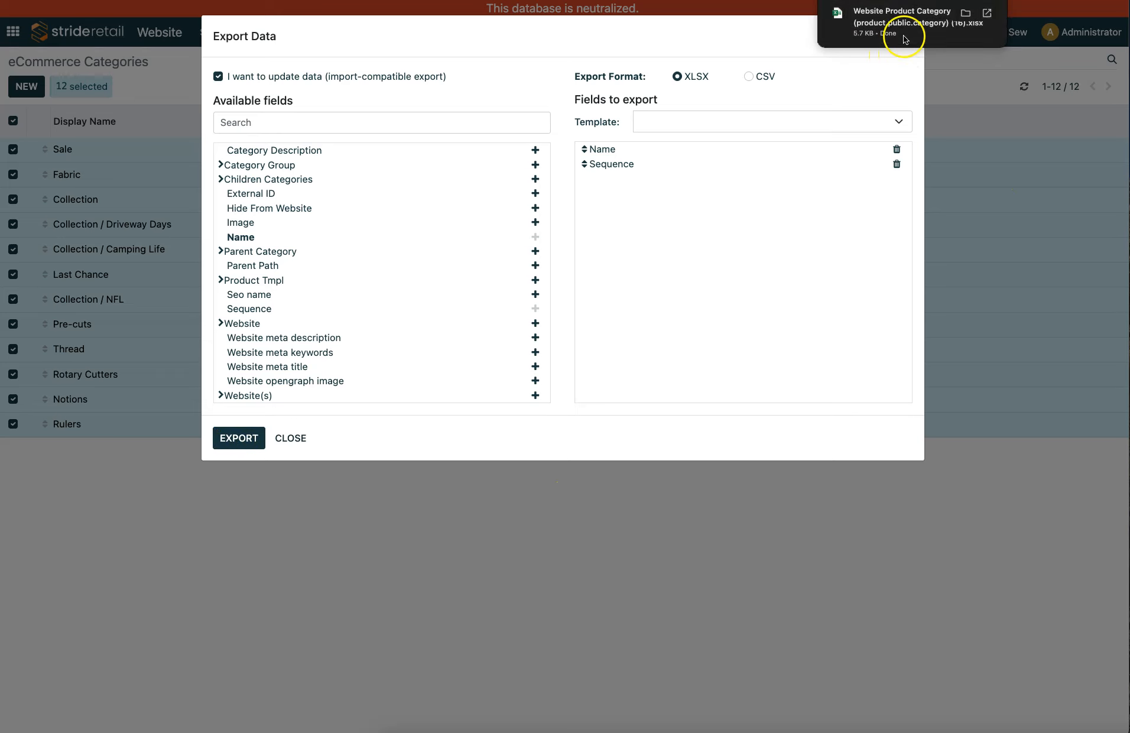
pyautogui.click(901, 31)
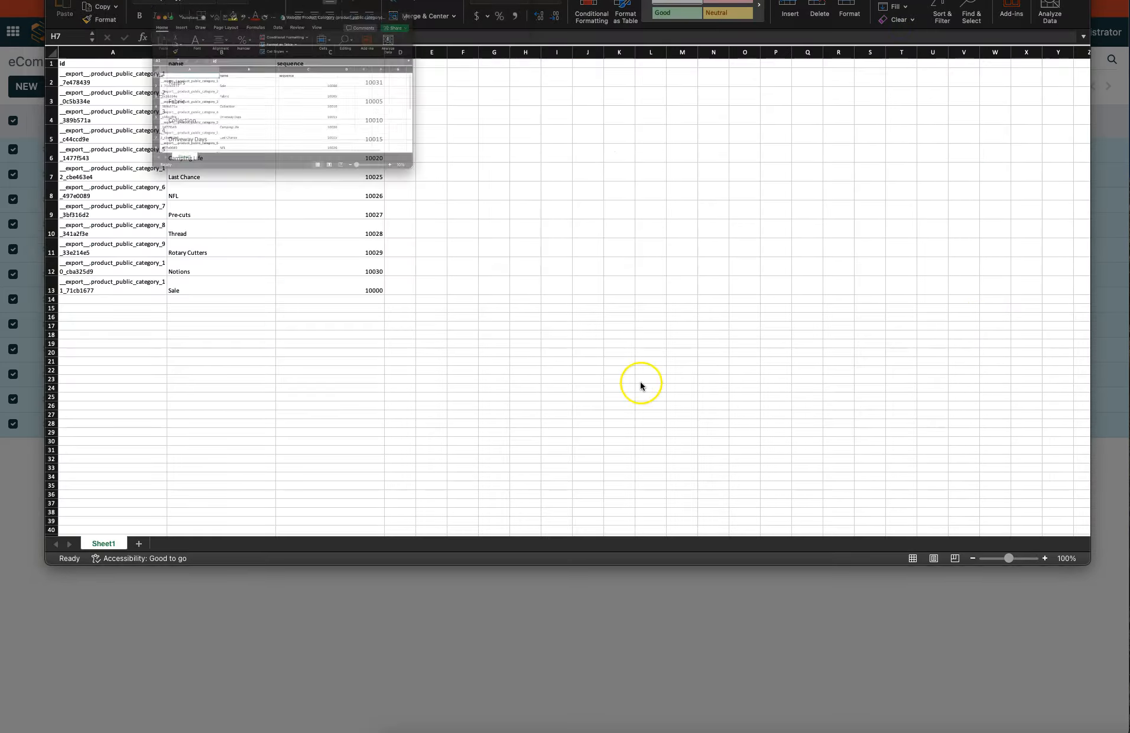
pyautogui.moveTo(520, 232); pyautogui.dragTo(1038, 582)
pyautogui.moveTo(788, 0); pyautogui.dragTo(810, 36)
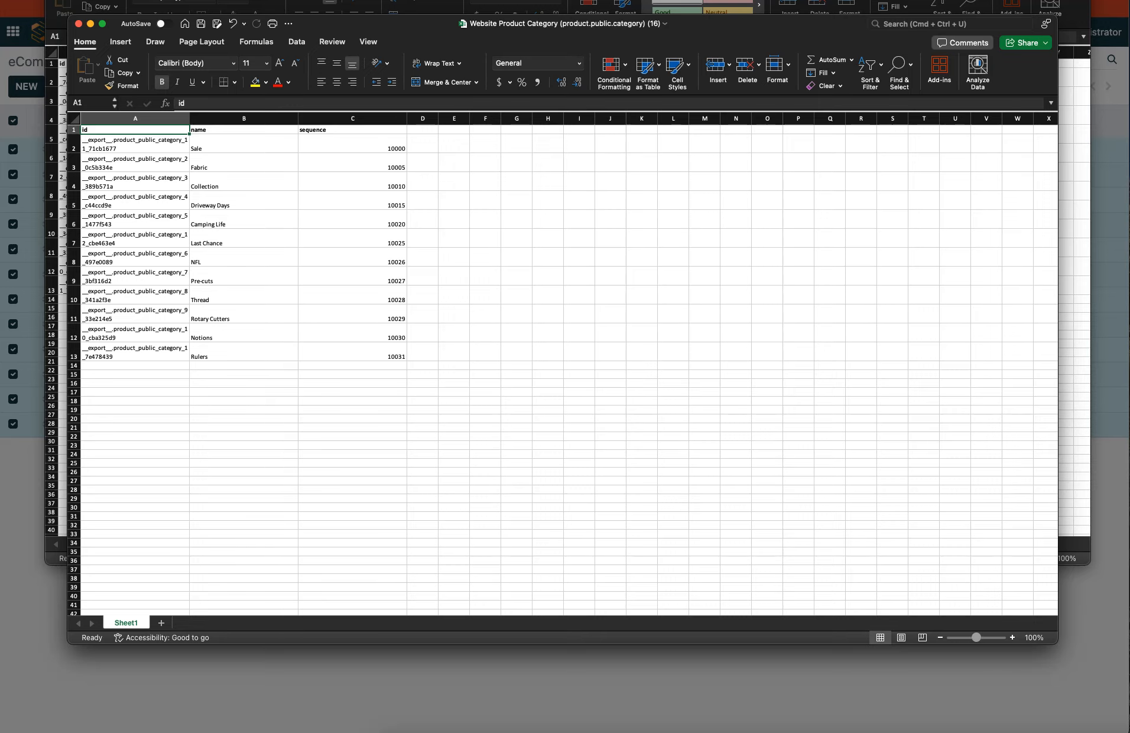
pyautogui.click(78, 24)
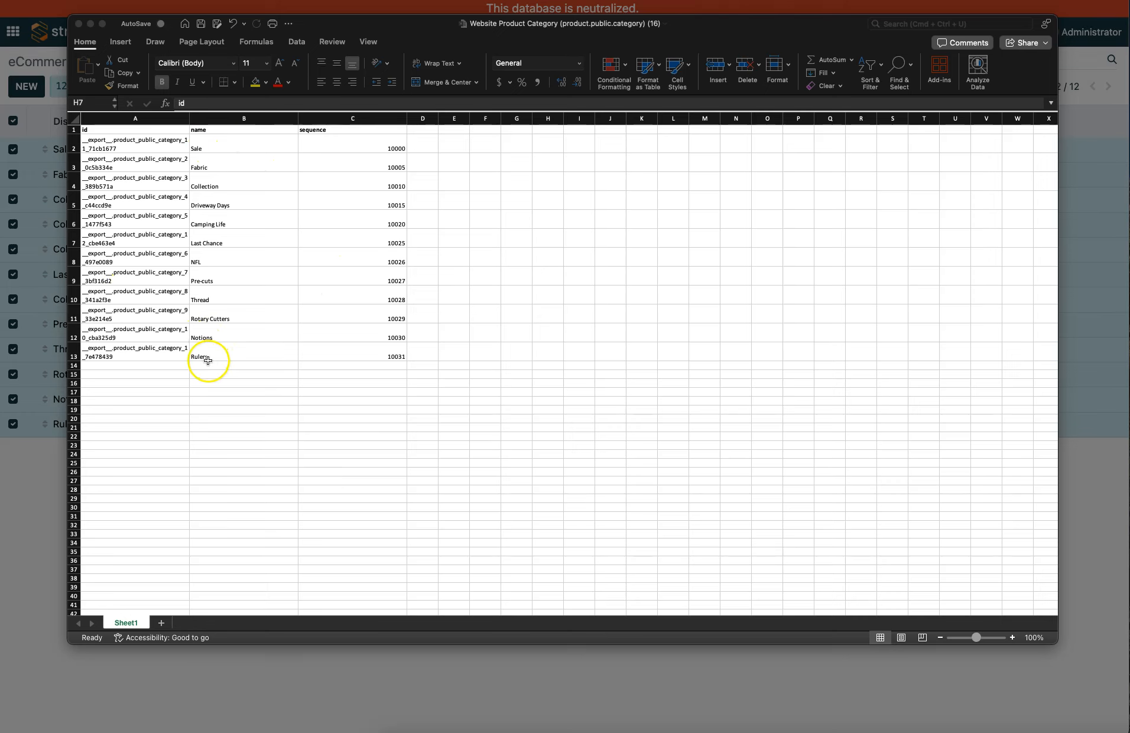
pyautogui.moveTo(693, 24); pyautogui.dragTo(1102, 1)
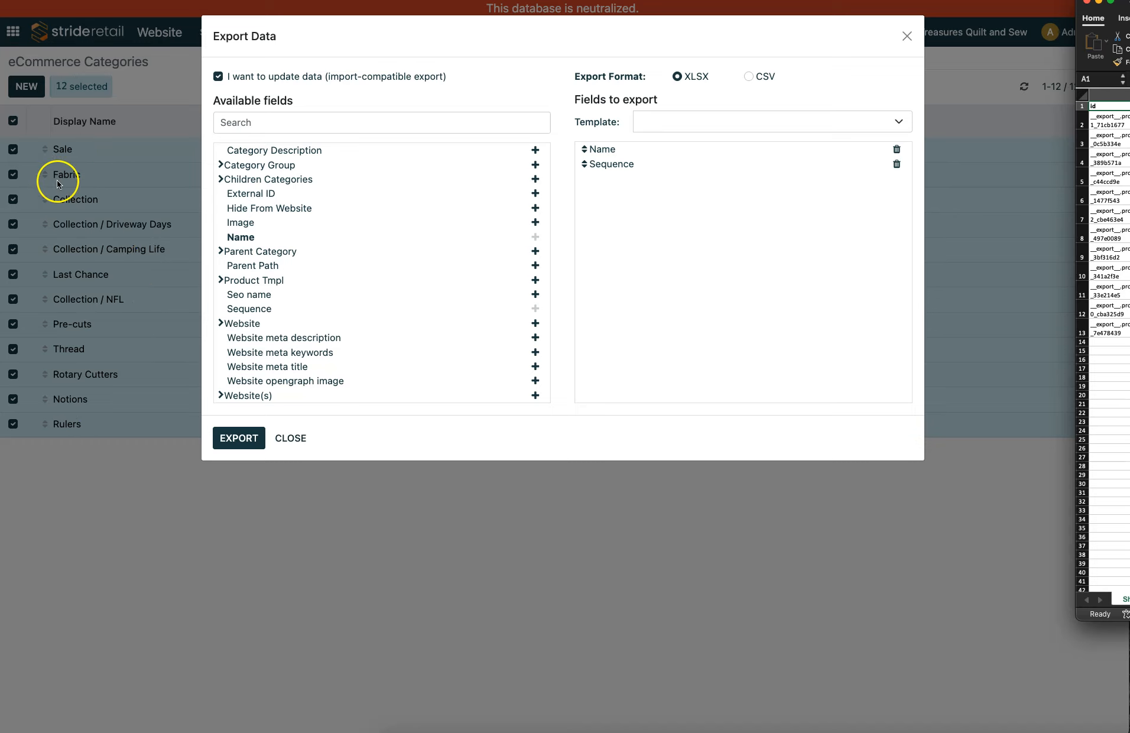
pyautogui.moveTo(1123, 6); pyautogui.dragTo(609, 9)
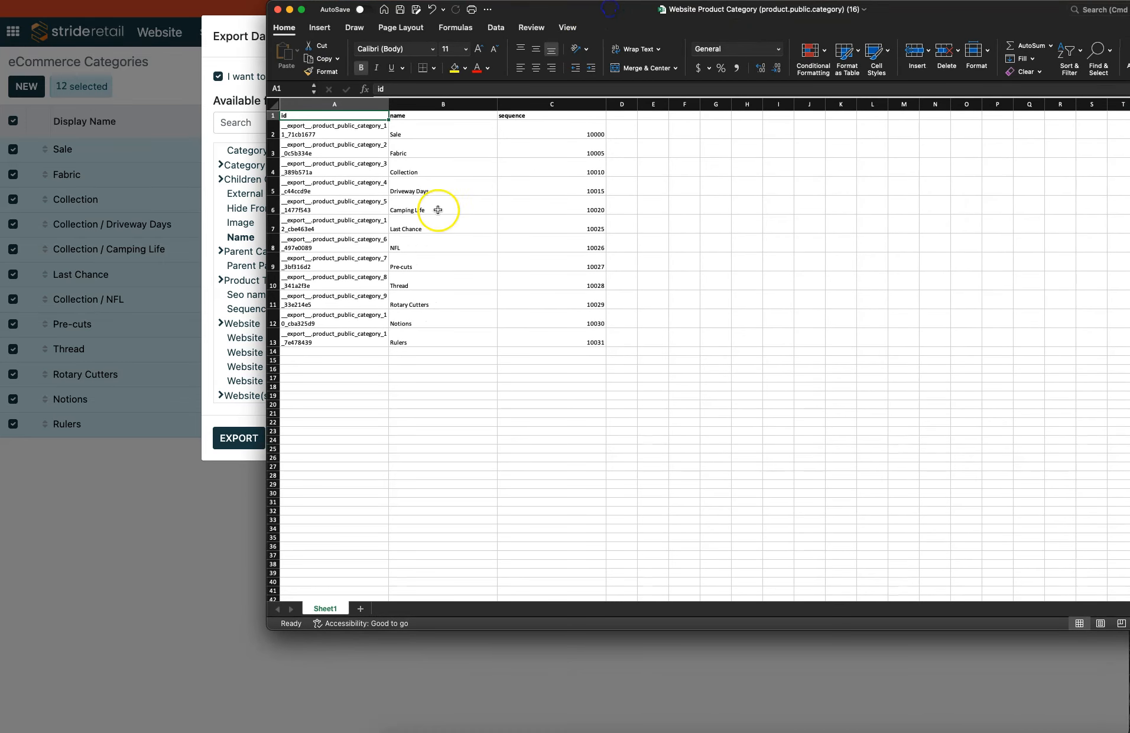
# - Review the sequence values of the categories from Sale to Rulers in cells C2 to C13
pyautogui.moveTo(570, 135); pyautogui.dragTo(560, 329)
pyautogui.moveTo(562, 138); pyautogui.dragTo(565, 343)
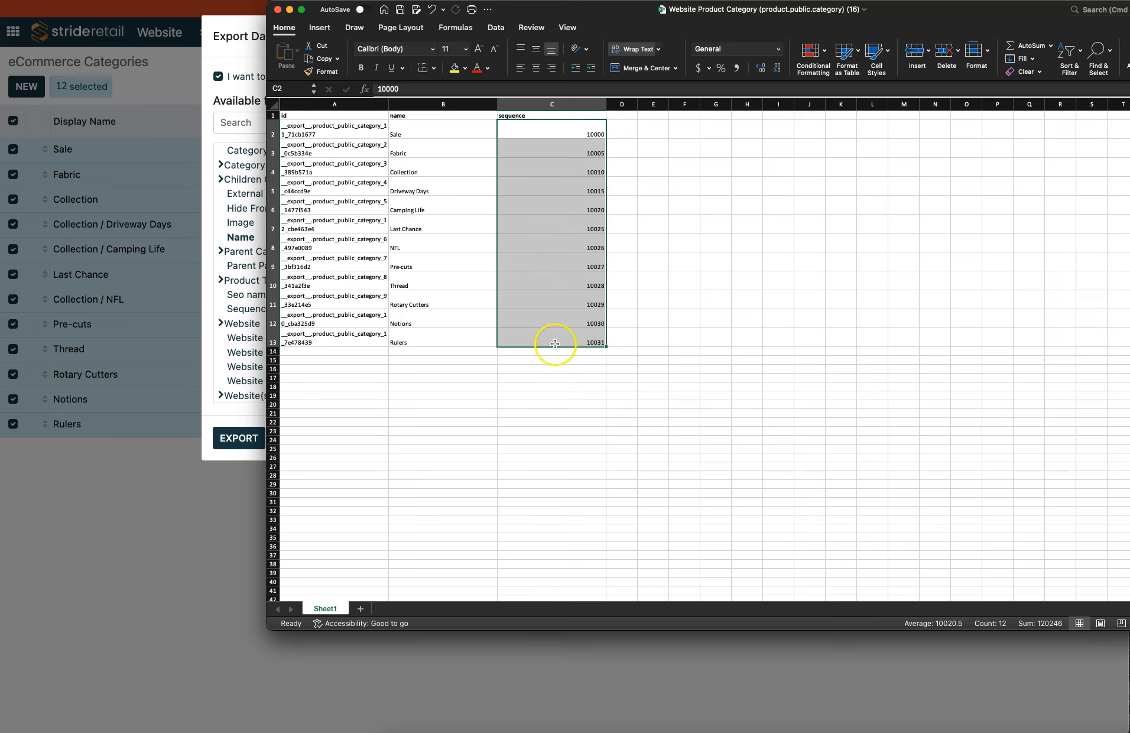
pyautogui.click(594, 129)
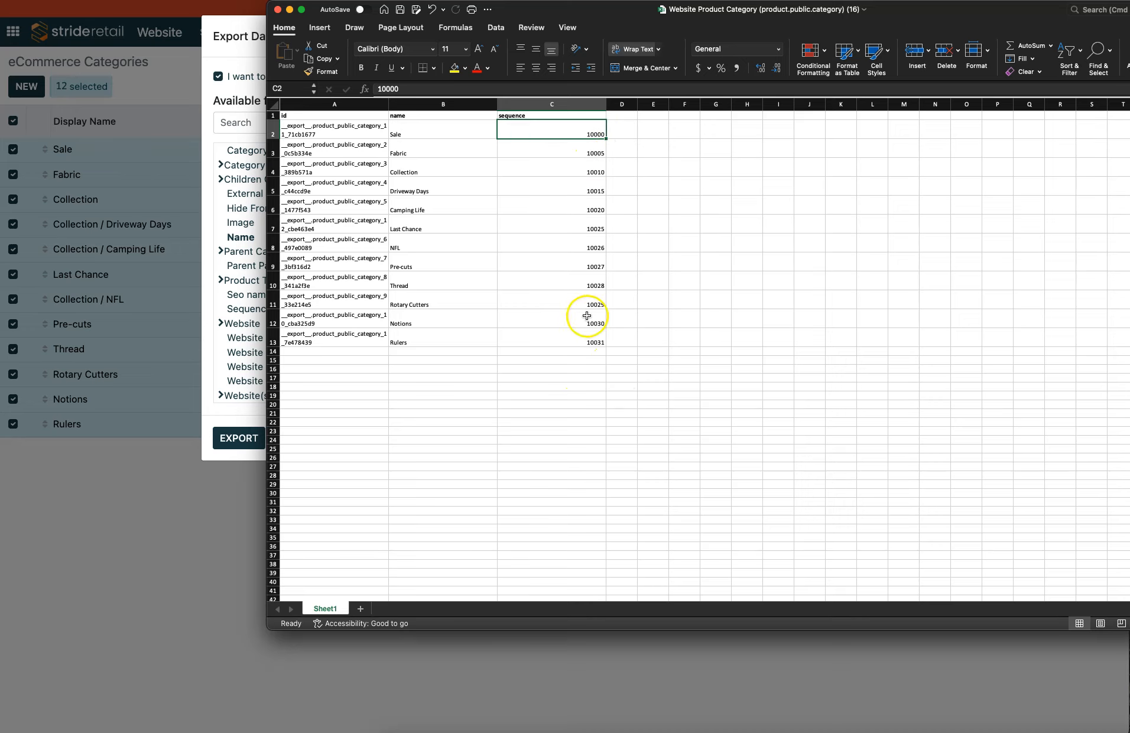
pyautogui.click(546, 127)
pyautogui.moveTo(546, 127); pyautogui.dragTo(542, 336)
# - Copy Sale's sequence value 10000 into spare cell D13, and replace Sale's sequence with Rulers' value 10031
pyautogui.click(545, 122)
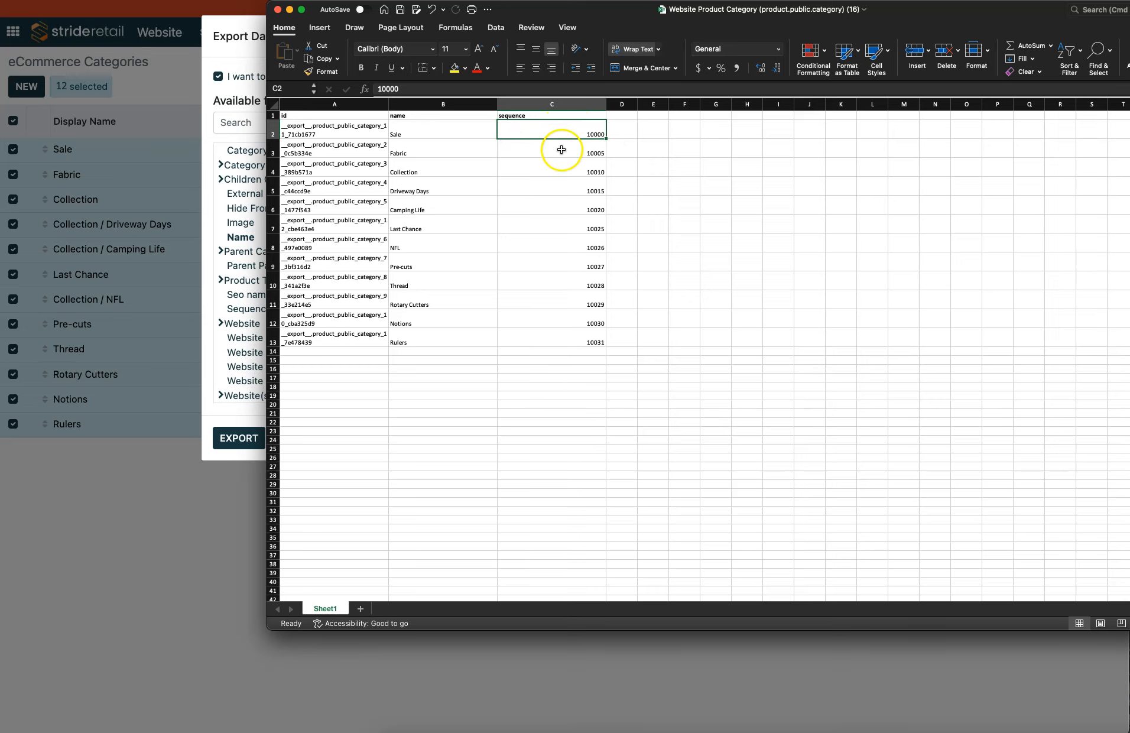
pyautogui.press('super+c')
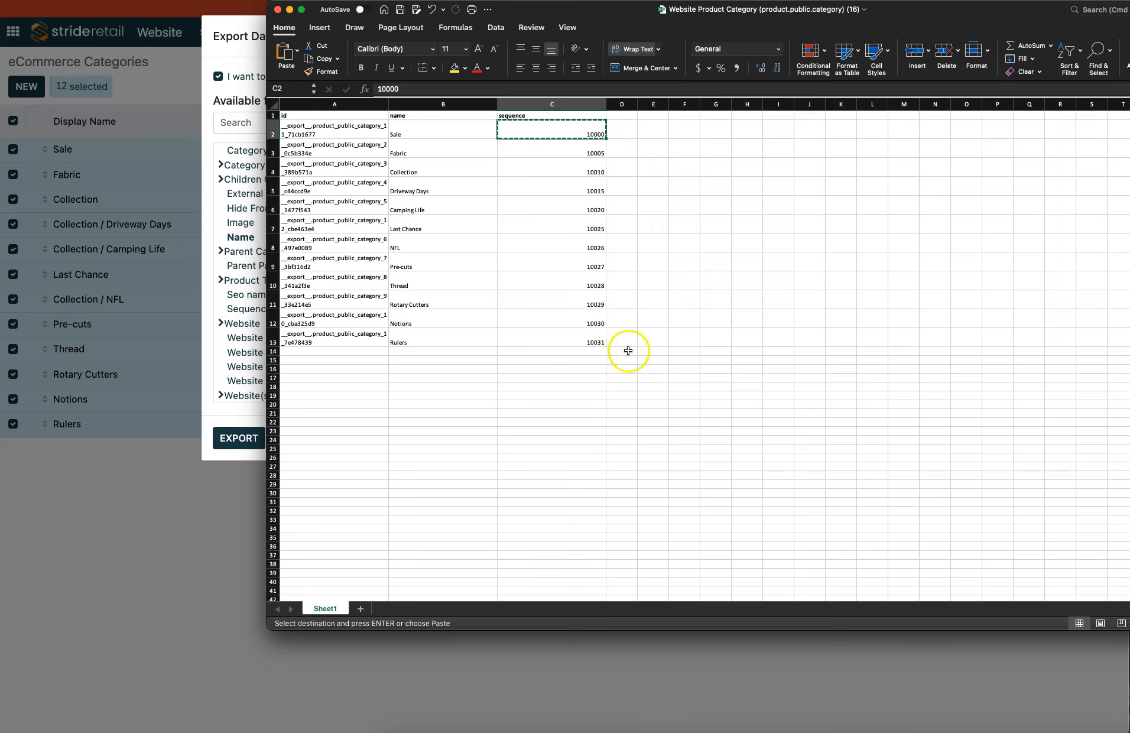
pyautogui.click(628, 340)
pyautogui.press('super+v')
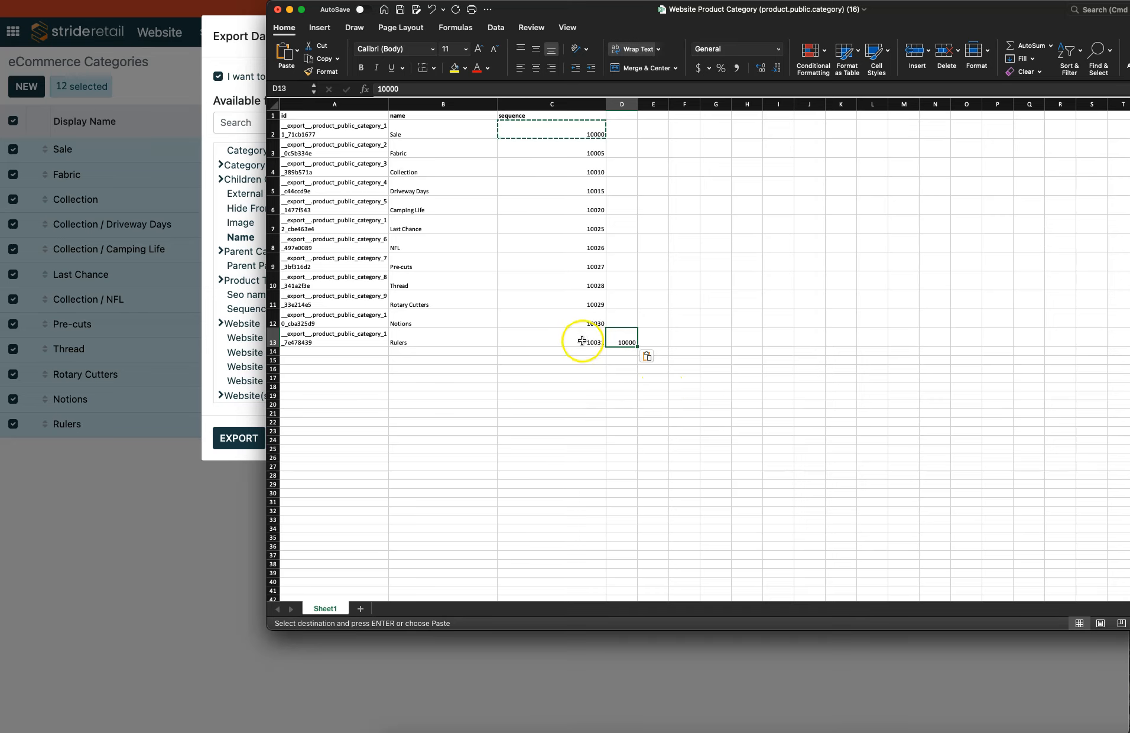
pyautogui.click(582, 338)
pyautogui.press('super+c')
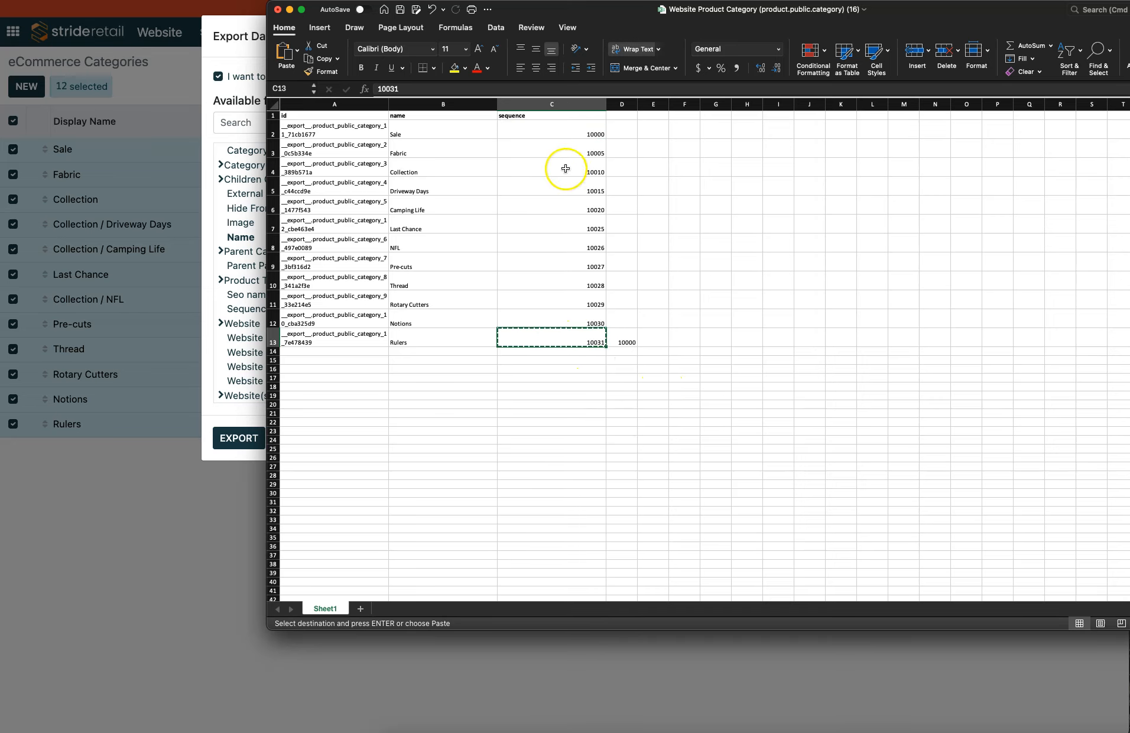
pyautogui.click(554, 130)
pyautogui.press('super+v')
# - Copy 10000 from D13 into Rulers' sequence cell C13 and clear the helper value in D13
pyautogui.click(628, 338)
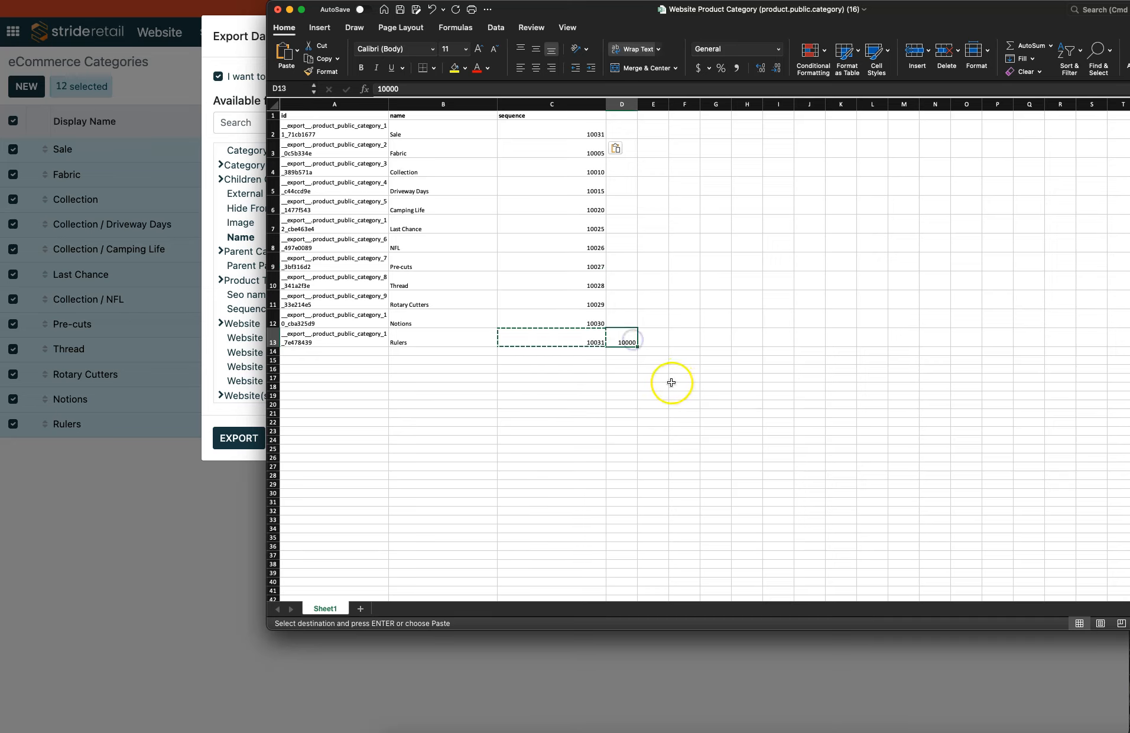
pyautogui.press('super+c')
pyautogui.click(575, 335)
pyautogui.press('super+v')
pyautogui.click(577, 386)
pyautogui.click(632, 338)
pyautogui.press('Delete')
pyautogui.click(620, 395)
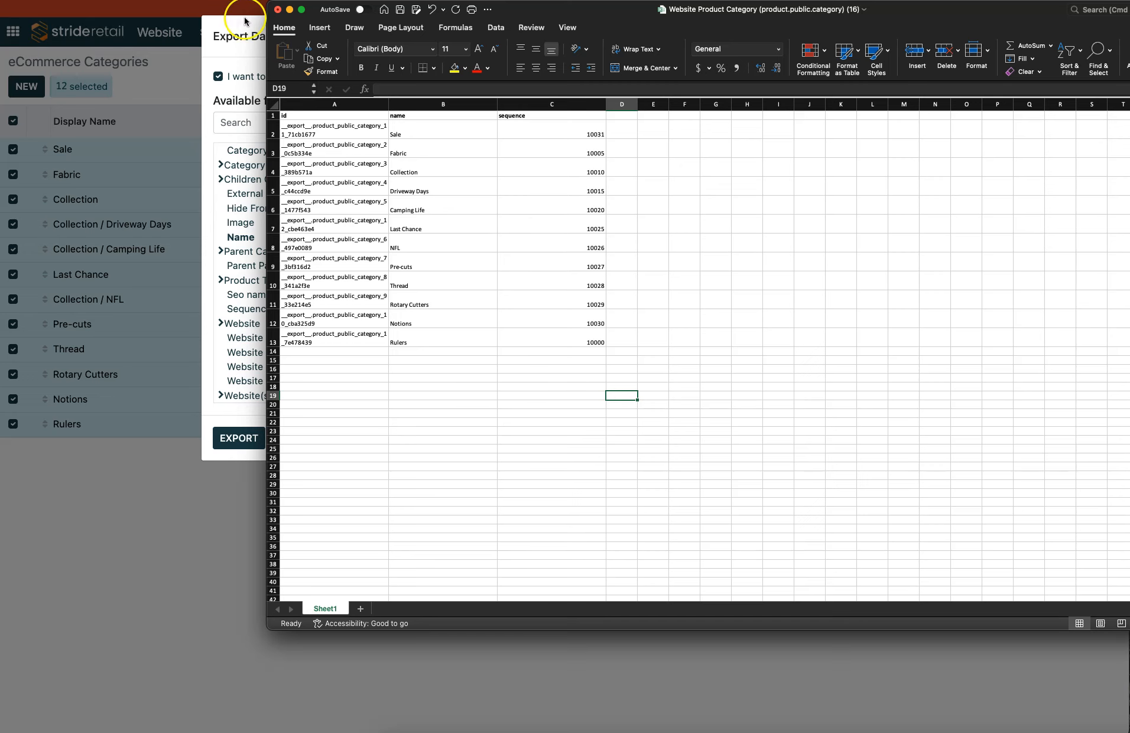
# - Save the edited workbook and minimize its window to return to the export dialog
pyautogui.click(400, 11)
pyautogui.click(742, 265)
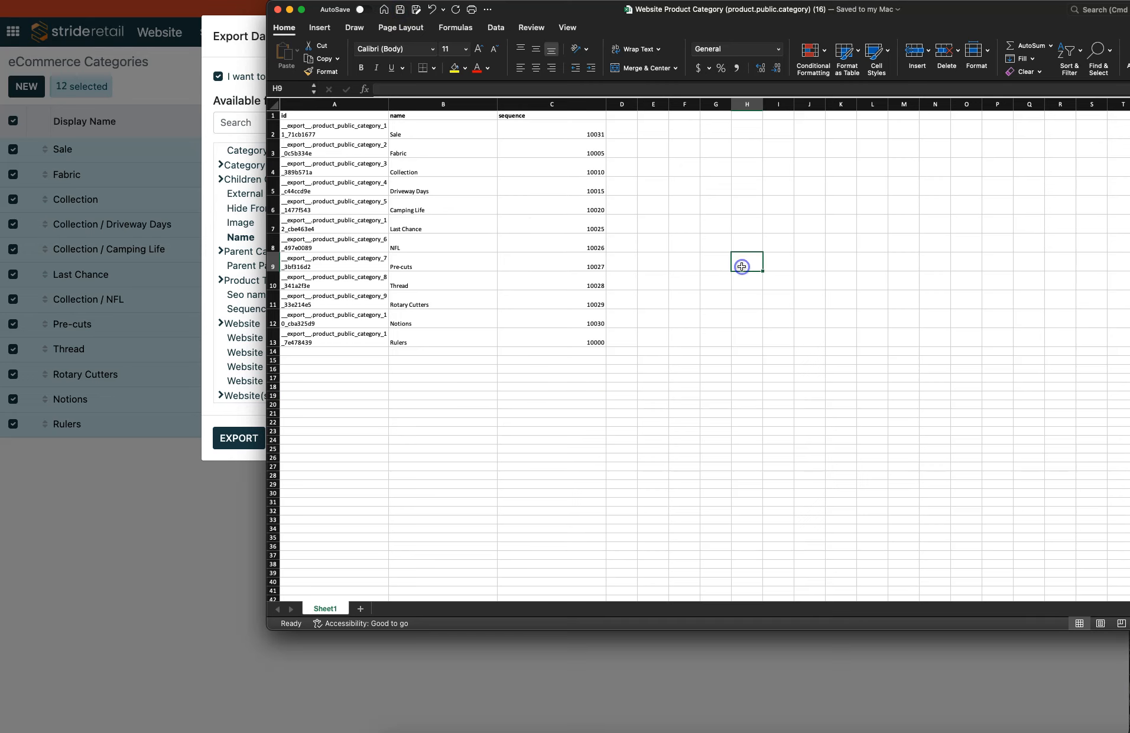
pyautogui.click(289, 10)
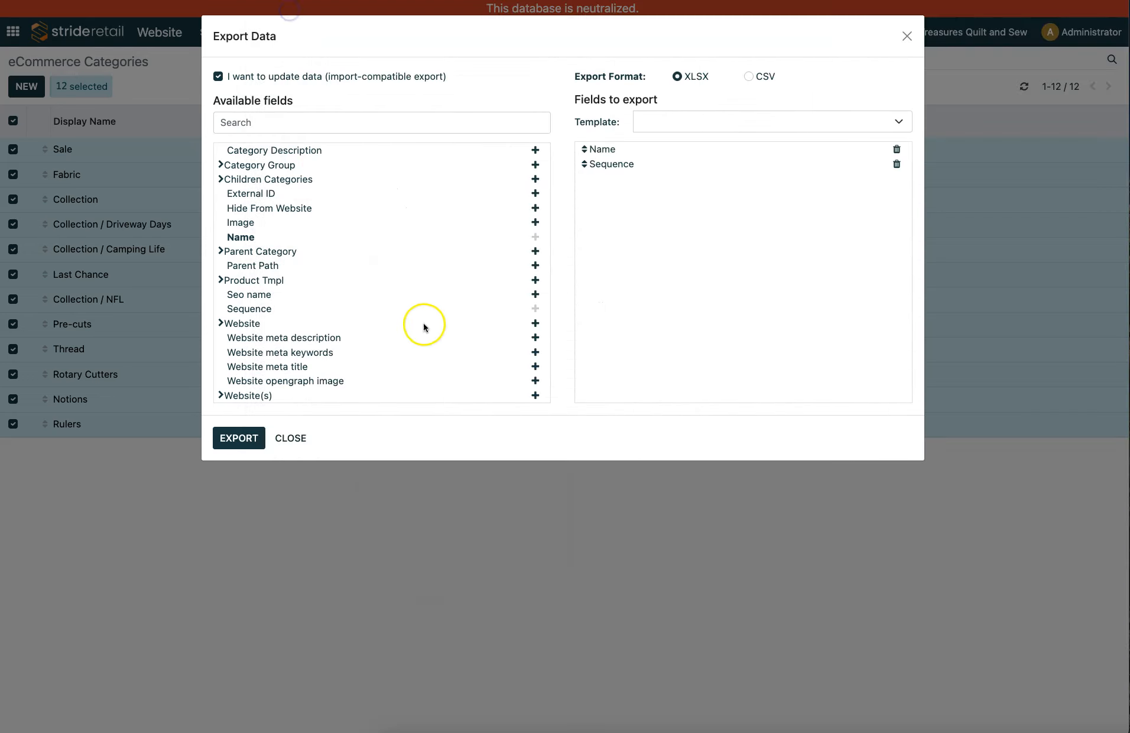
# - Dismiss the export dialog and load Website Product Category (product.public.category) (16).xlsx into the record import for eCommerce Categories
pyautogui.click(289, 441)
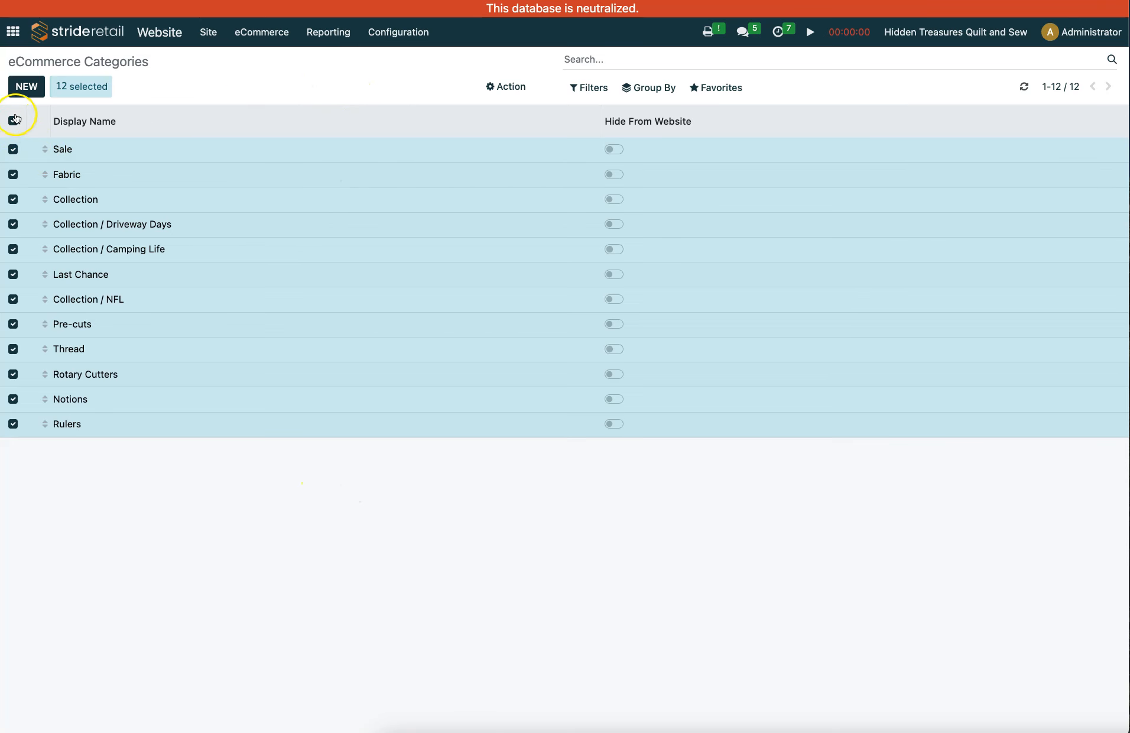
pyautogui.click(14, 120)
pyautogui.click(712, 87)
pyautogui.click(729, 143)
pyautogui.click(36, 92)
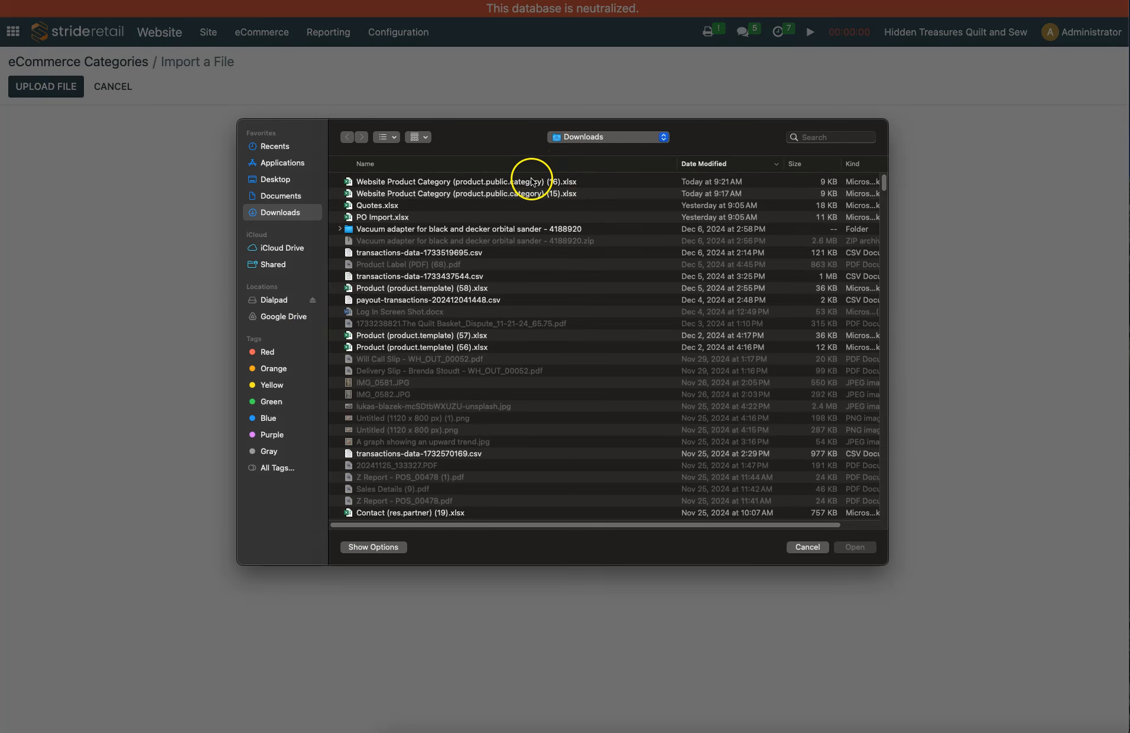
pyautogui.click(530, 181)
pyautogui.click(855, 546)
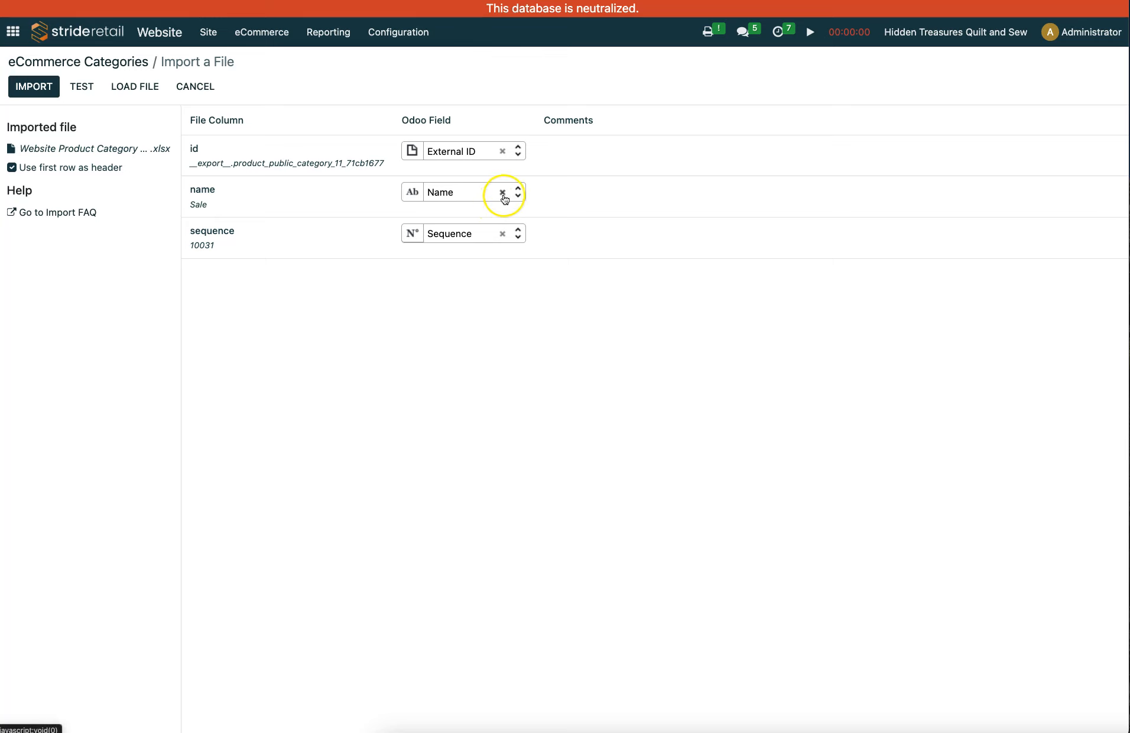
# - Remove the field mapping of the name column and import the file with External ID and Sequence only
pyautogui.click(502, 193)
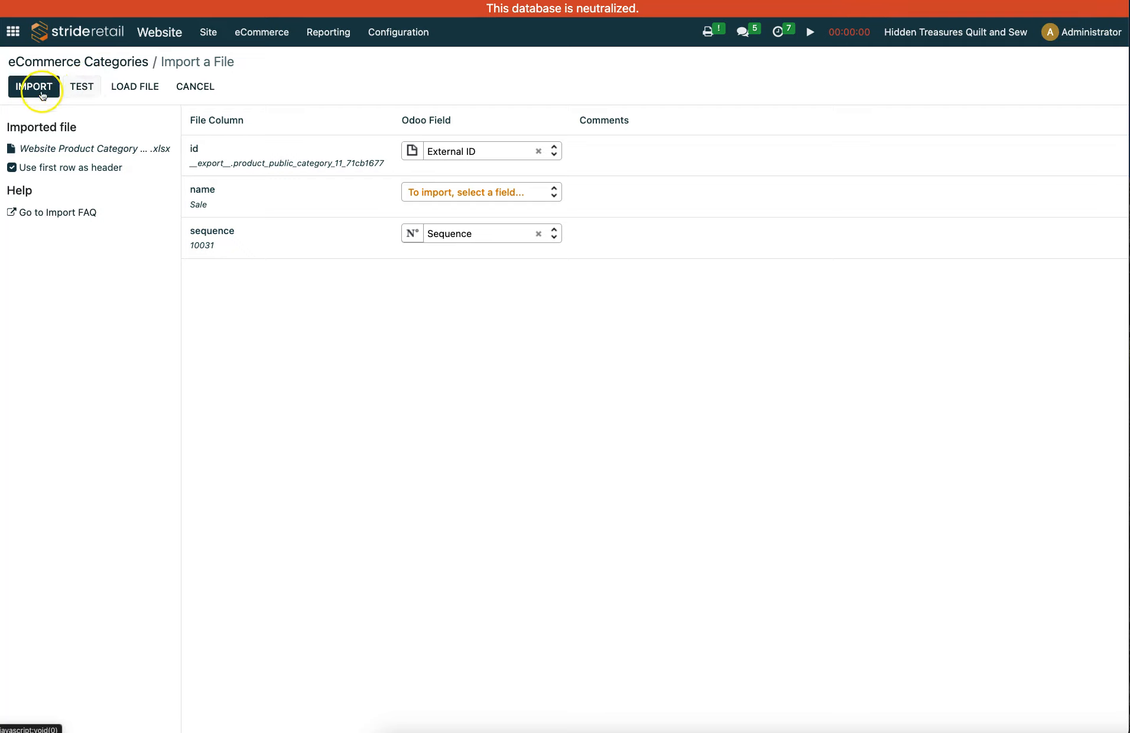
pyautogui.click(33, 86)
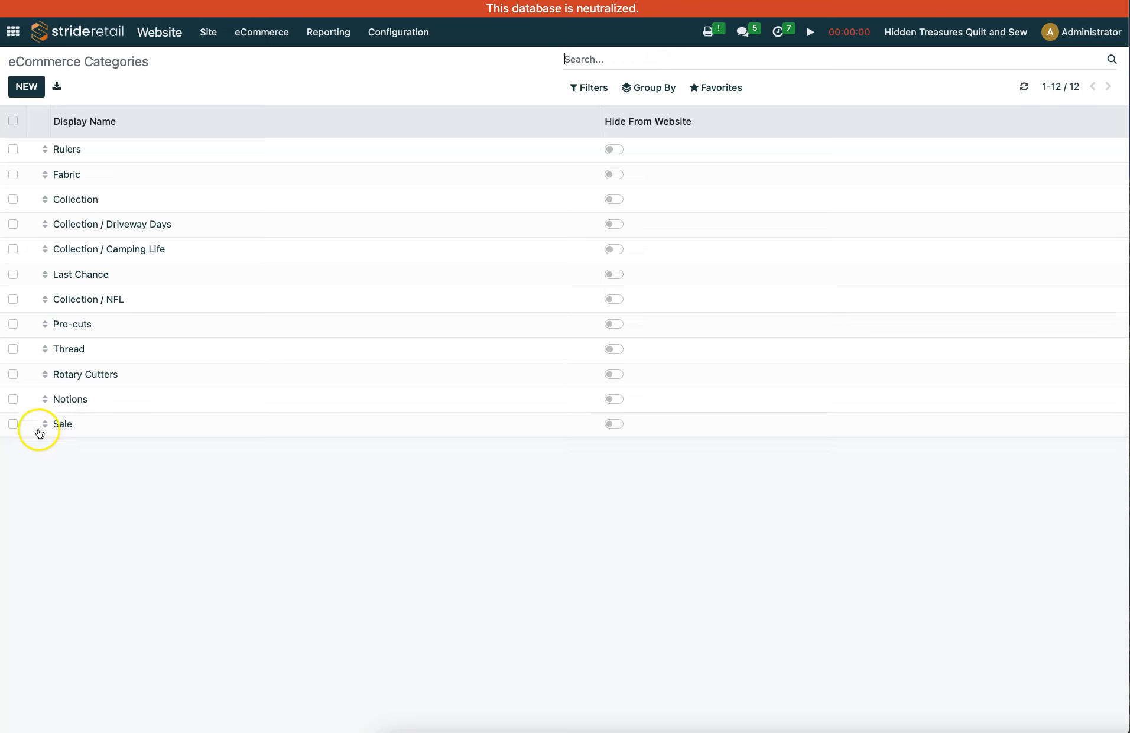
# - Reorder the end of the category list as Notions, Pre-cuts, Rotary Cutters, Rulers, Sale, Thread
pyautogui.moveTo(45, 384); pyautogui.dragTo(45, 423)
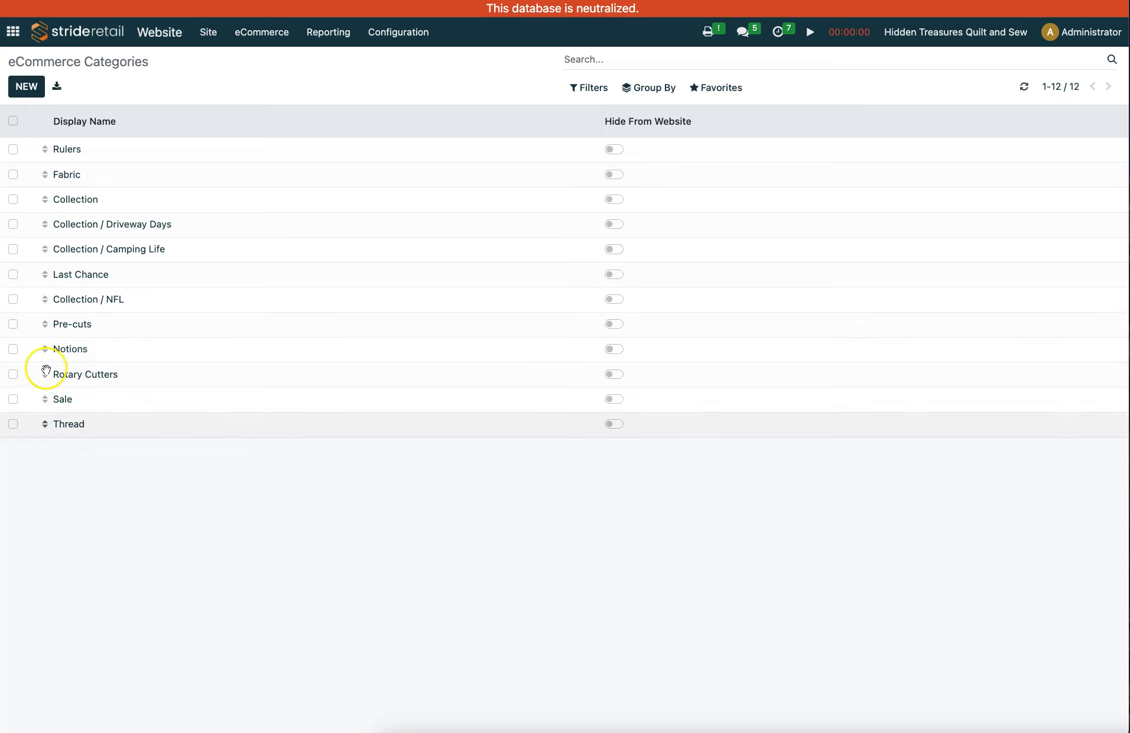
pyautogui.moveTo(43, 322); pyautogui.dragTo(71, 350)
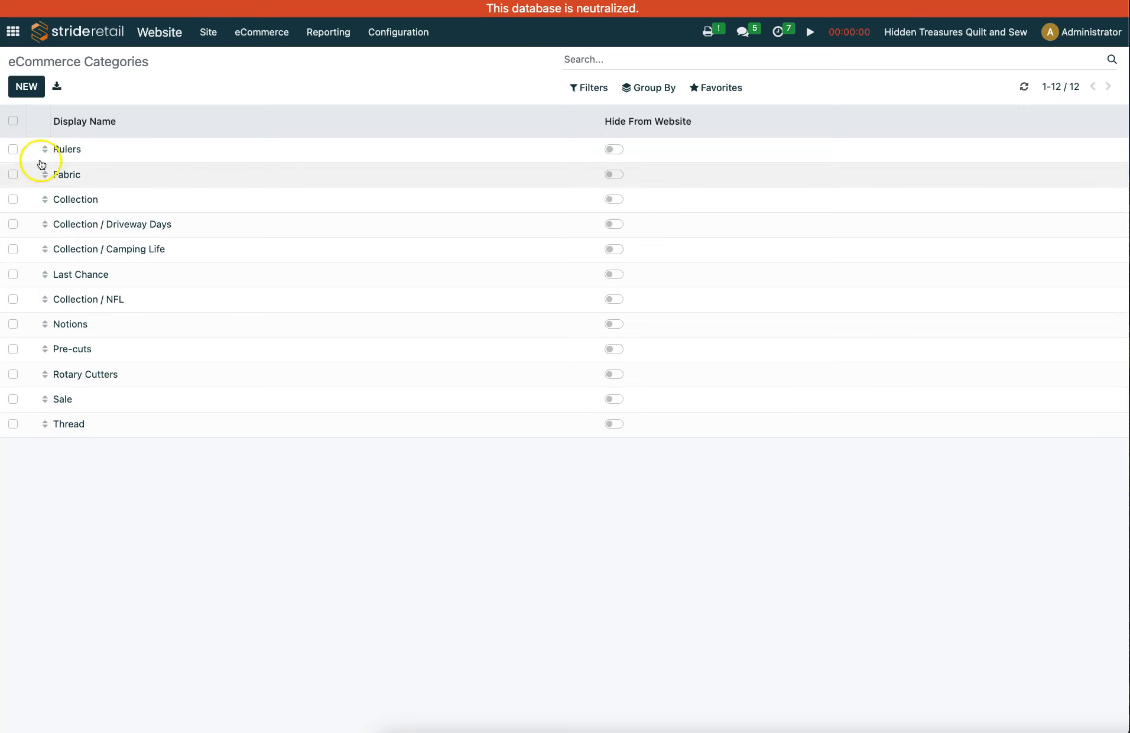
pyautogui.moveTo(45, 150); pyautogui.dragTo(43, 371)
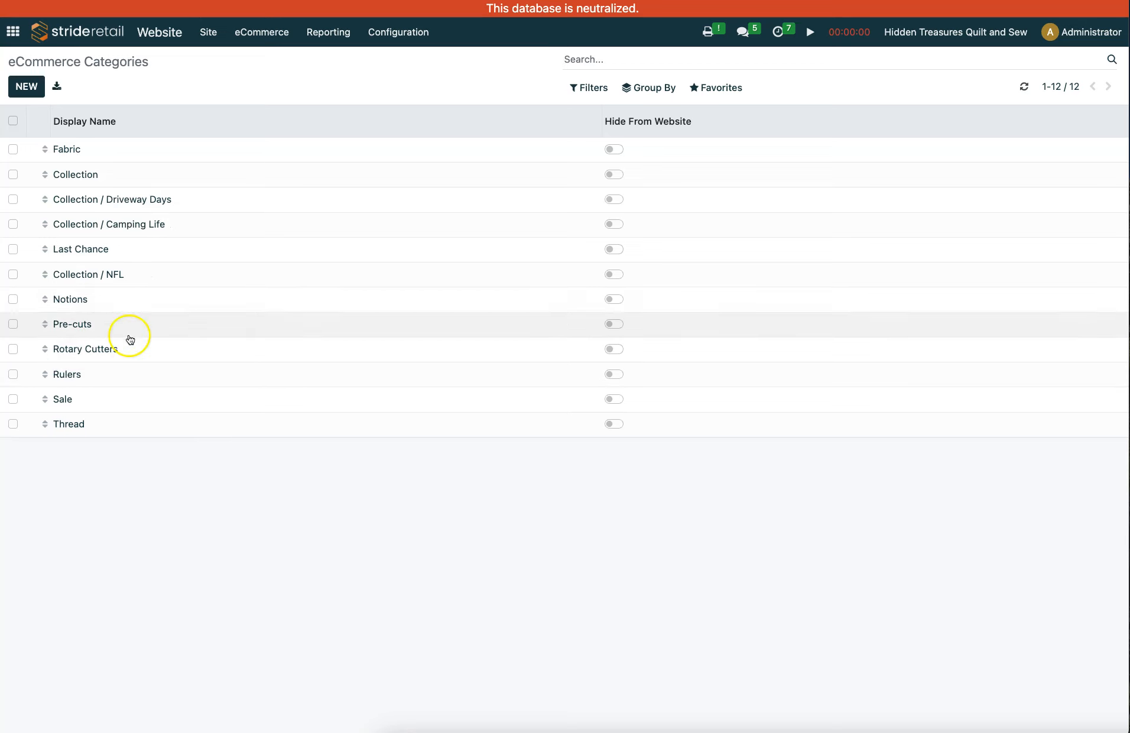
# - Move Collection to the start of the list, followed by Collection / Camping Life and Collection / Driveway Days, above Fabric
pyautogui.moveTo(43, 175); pyautogui.dragTo(39, 149)
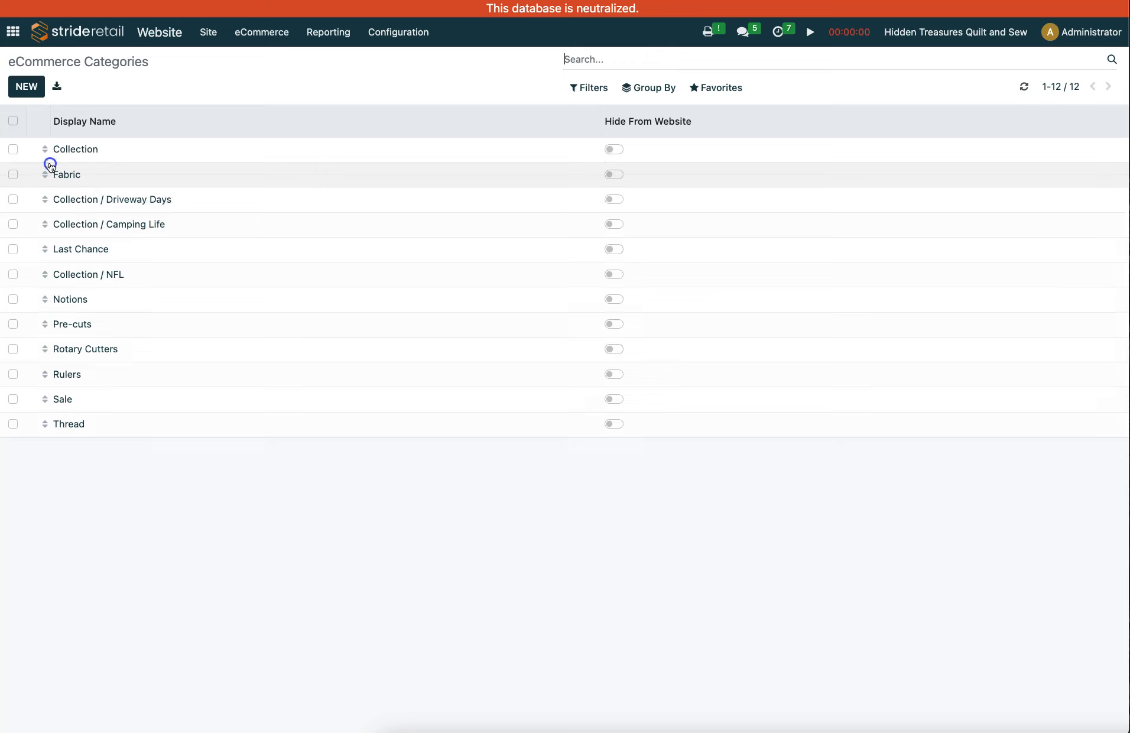
pyautogui.moveTo(44, 199); pyautogui.dragTo(48, 172)
pyautogui.moveTo(45, 224); pyautogui.dragTo(44, 175)
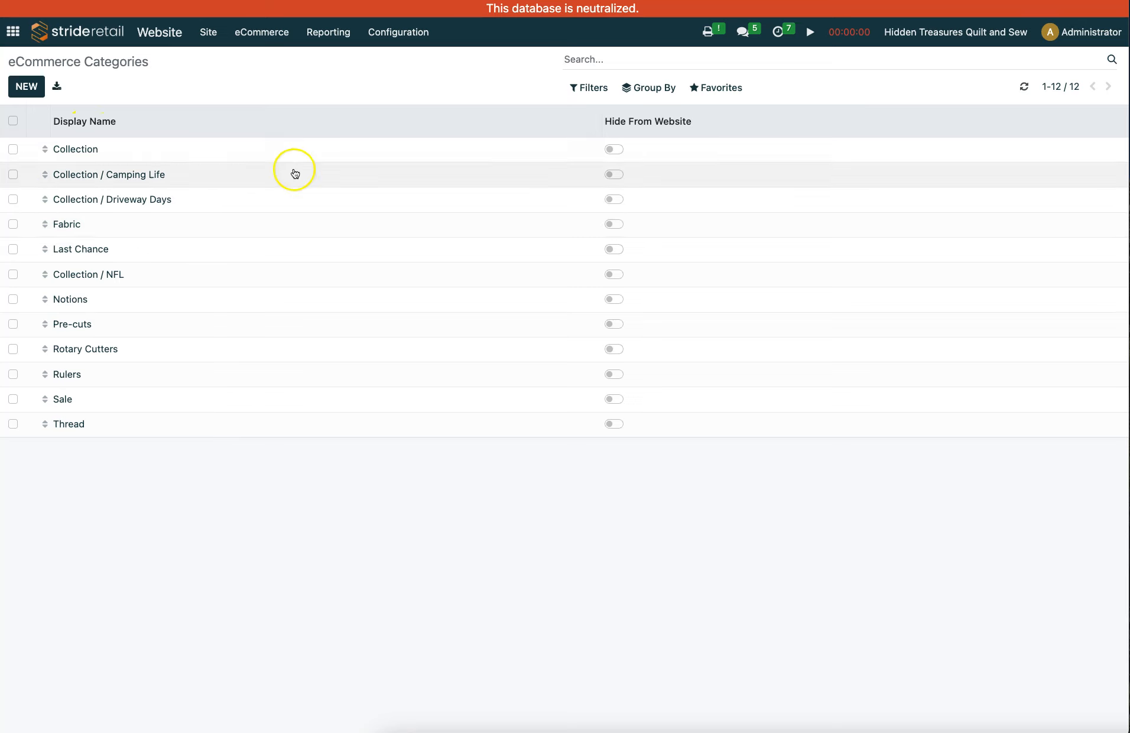